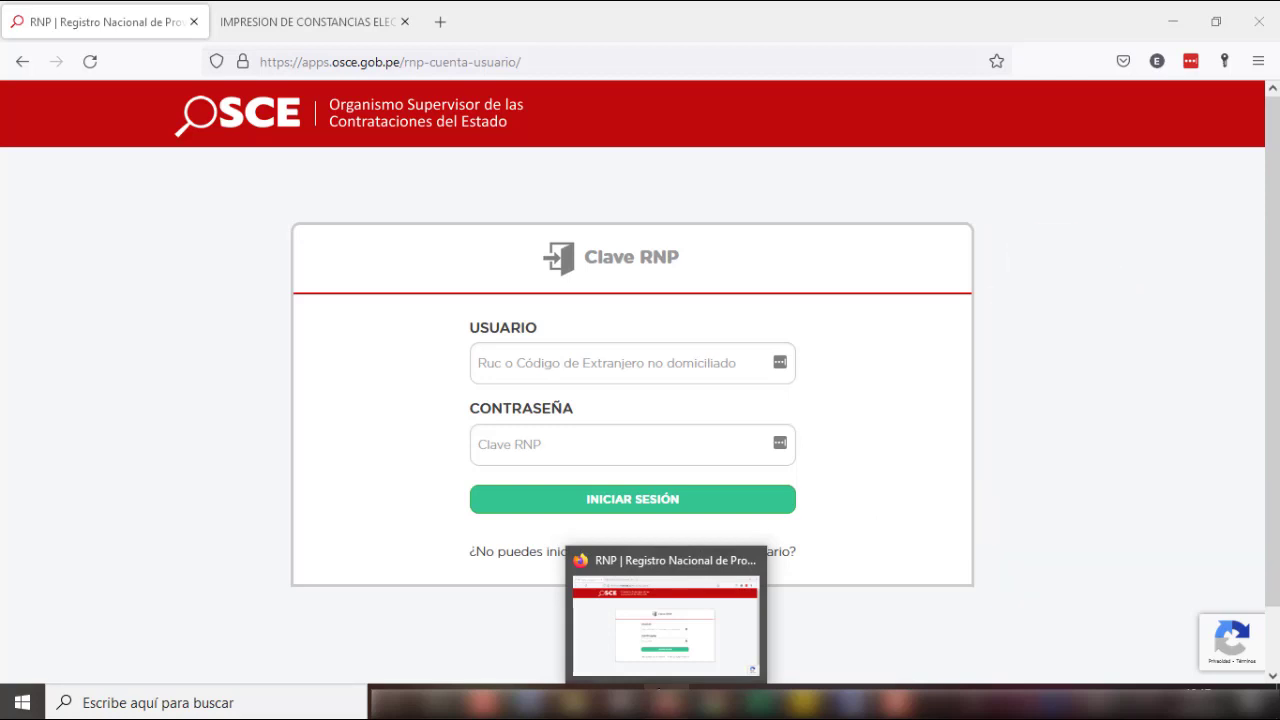
- Sign in to the RNP account with the saved user login and password
left_click(560, 362)
left_click(829, 357)
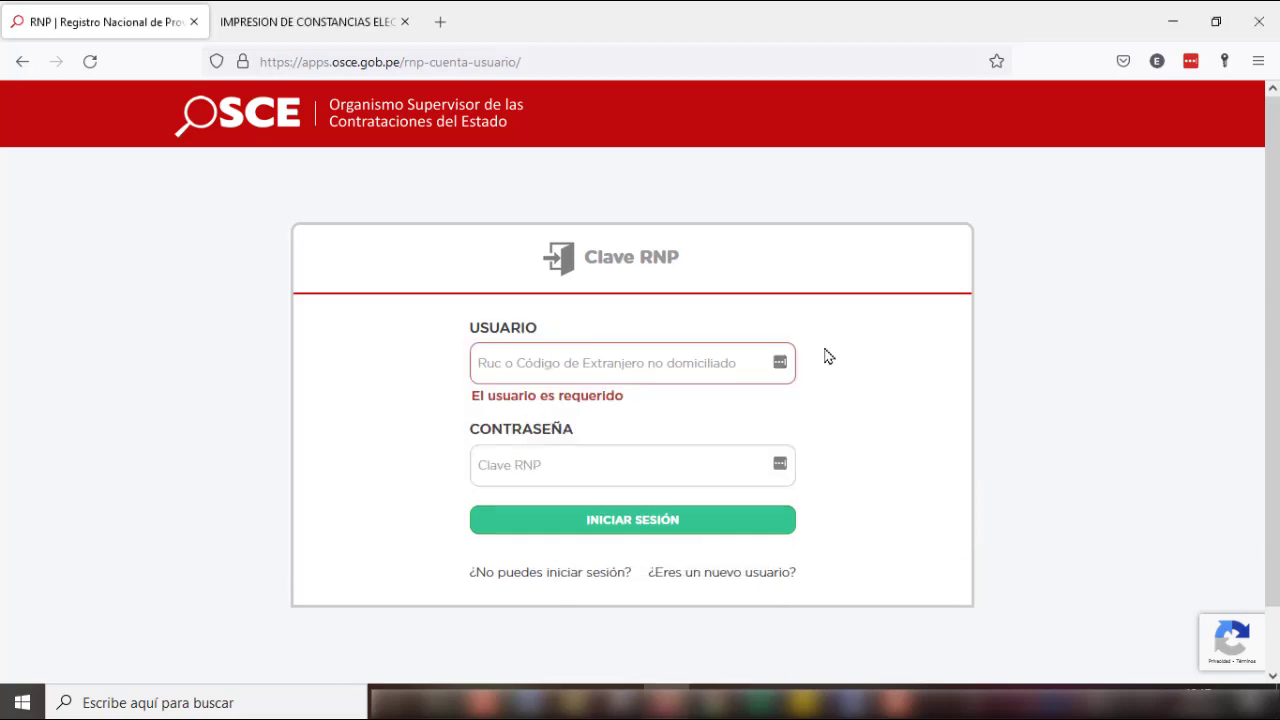
left_click(579, 363)
left_click(620, 410)
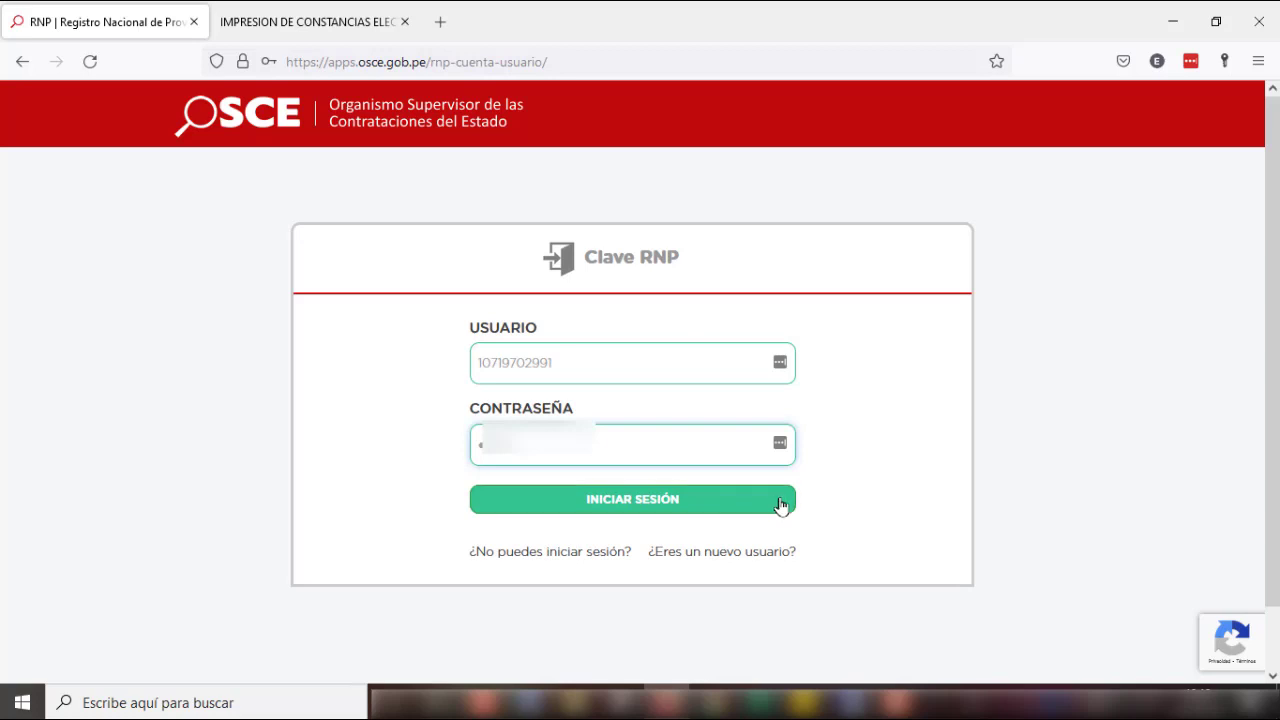
left_click(676, 505)
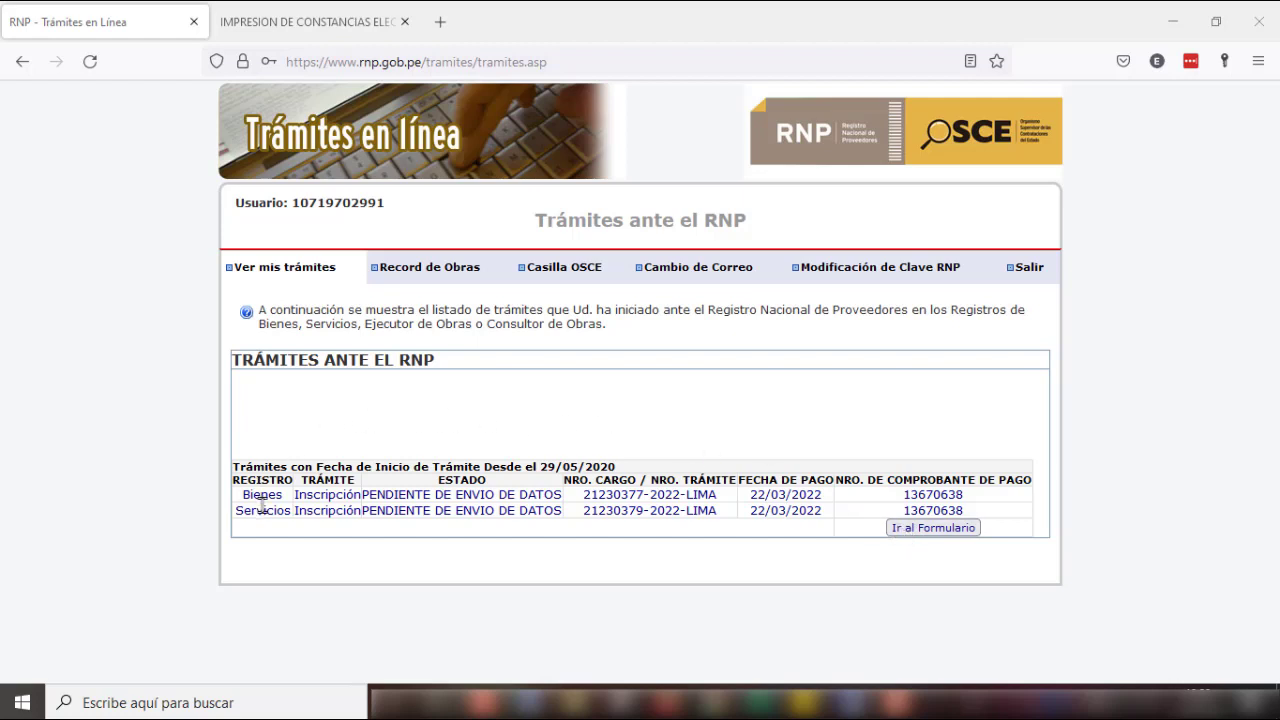
- Open the registration form and set the document type to DOC. NACIONAL DE IDENTIDAD
left_click(945, 533)
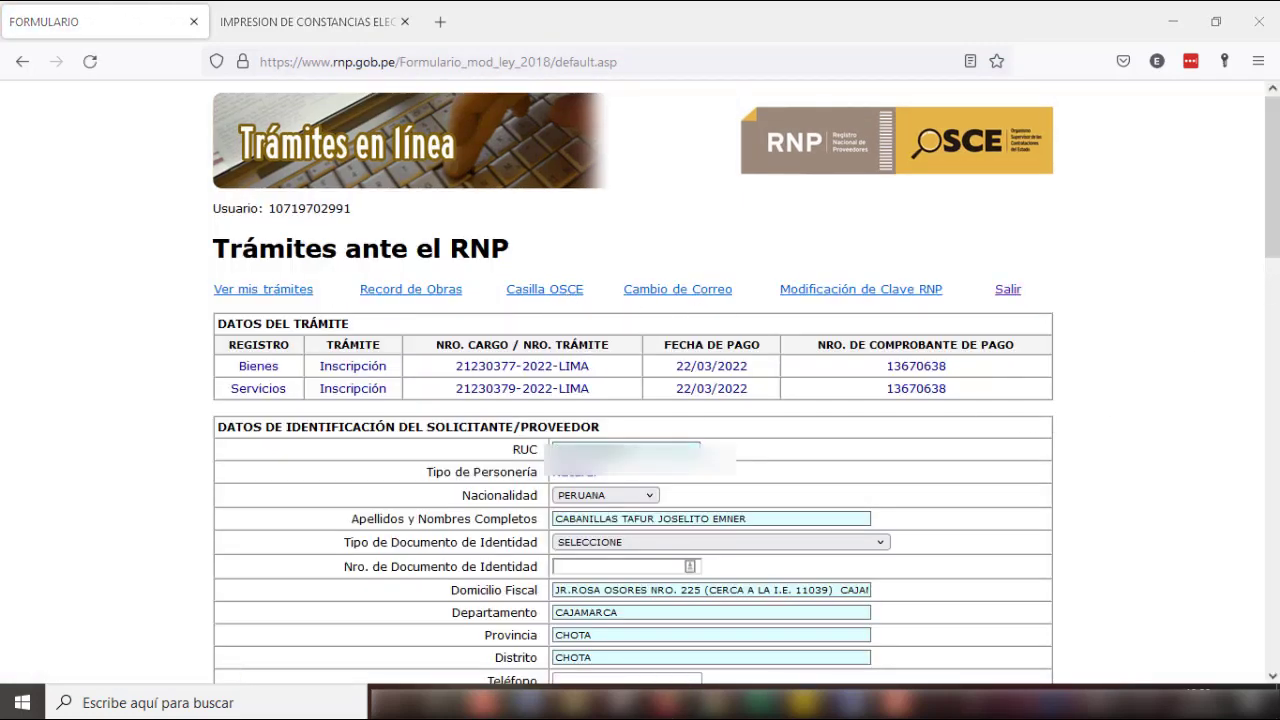
left_click_drag(1274, 224, 1274, 253)
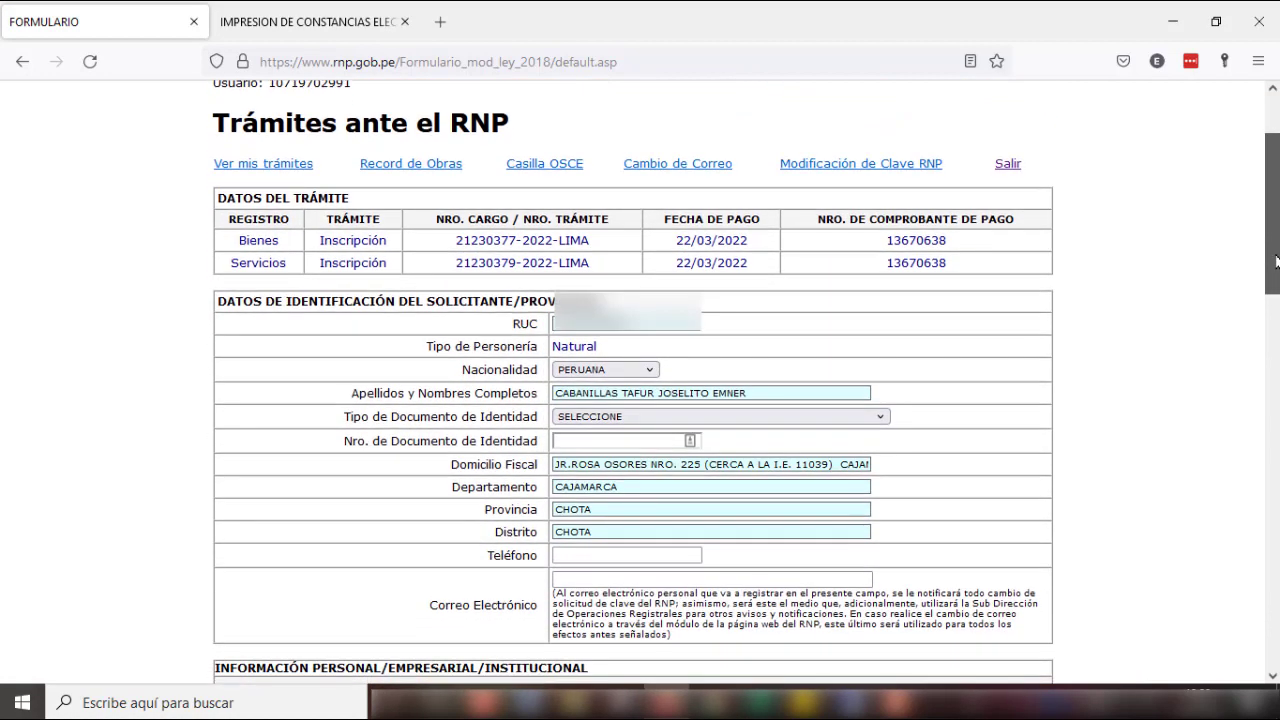
left_click_drag(1274, 253, 1278, 287)
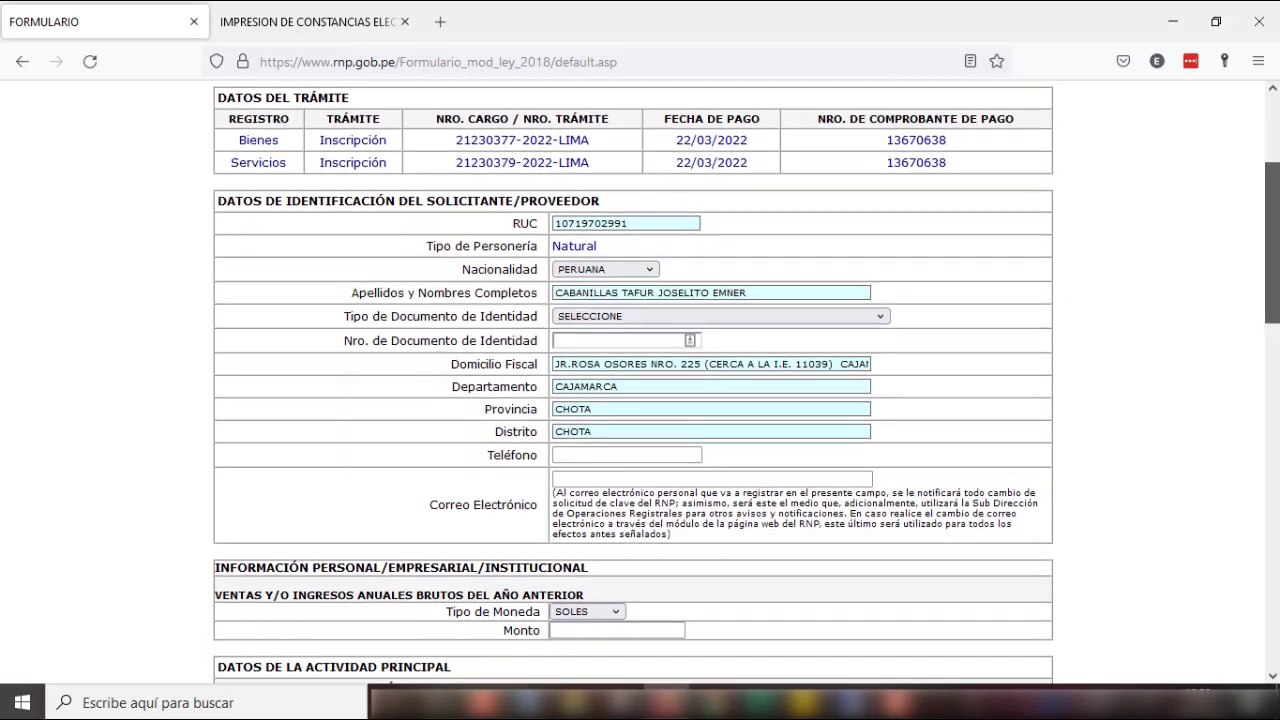
left_click(884, 310)
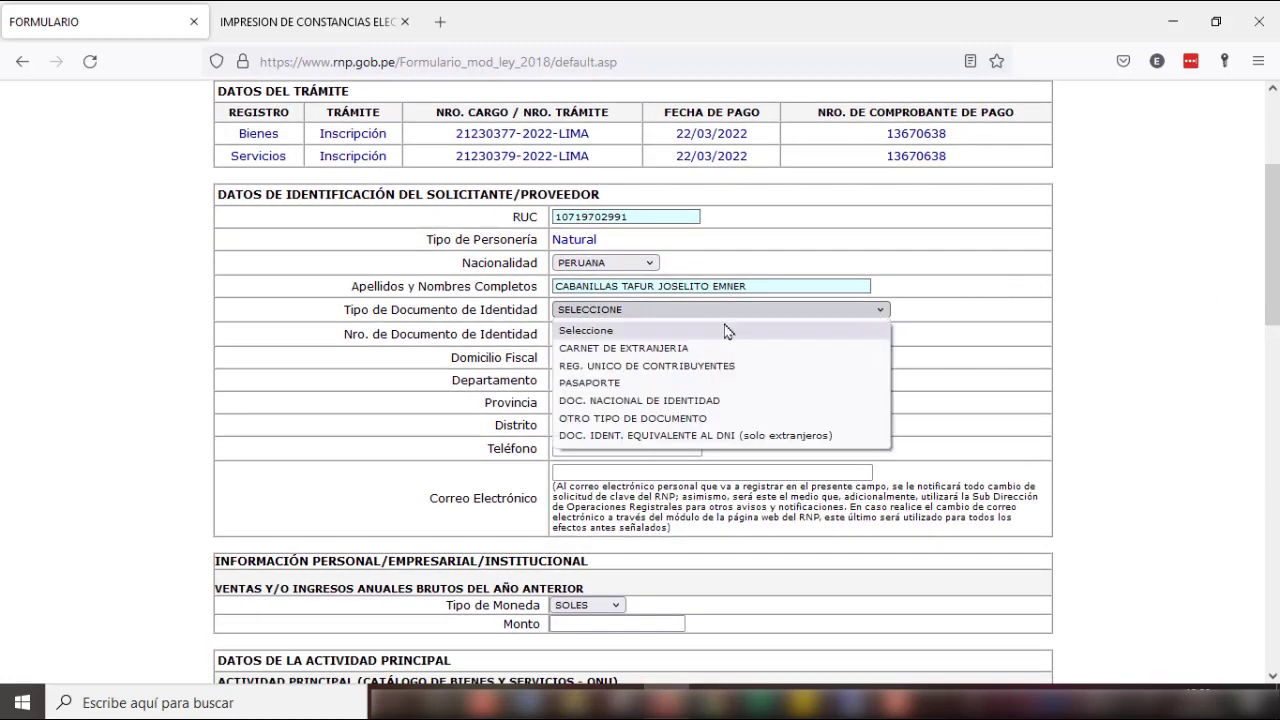
left_click(588, 400)
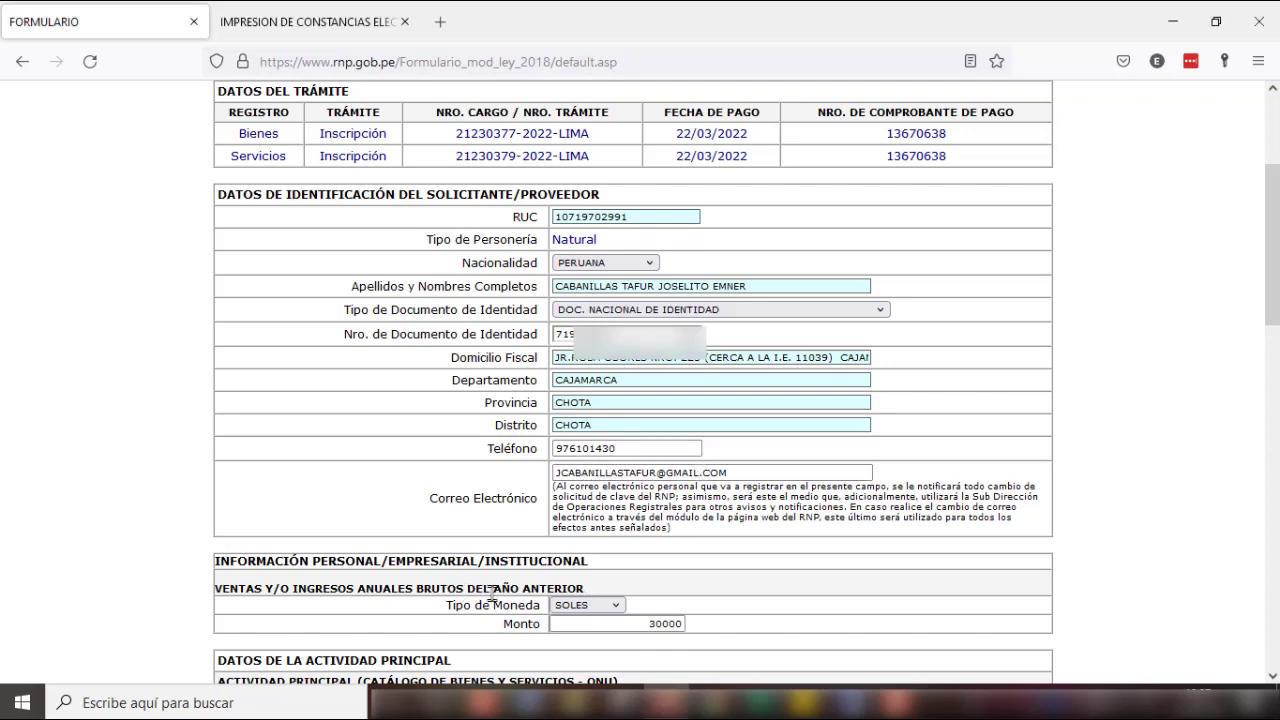
scroll(546, 605, "down", 3)
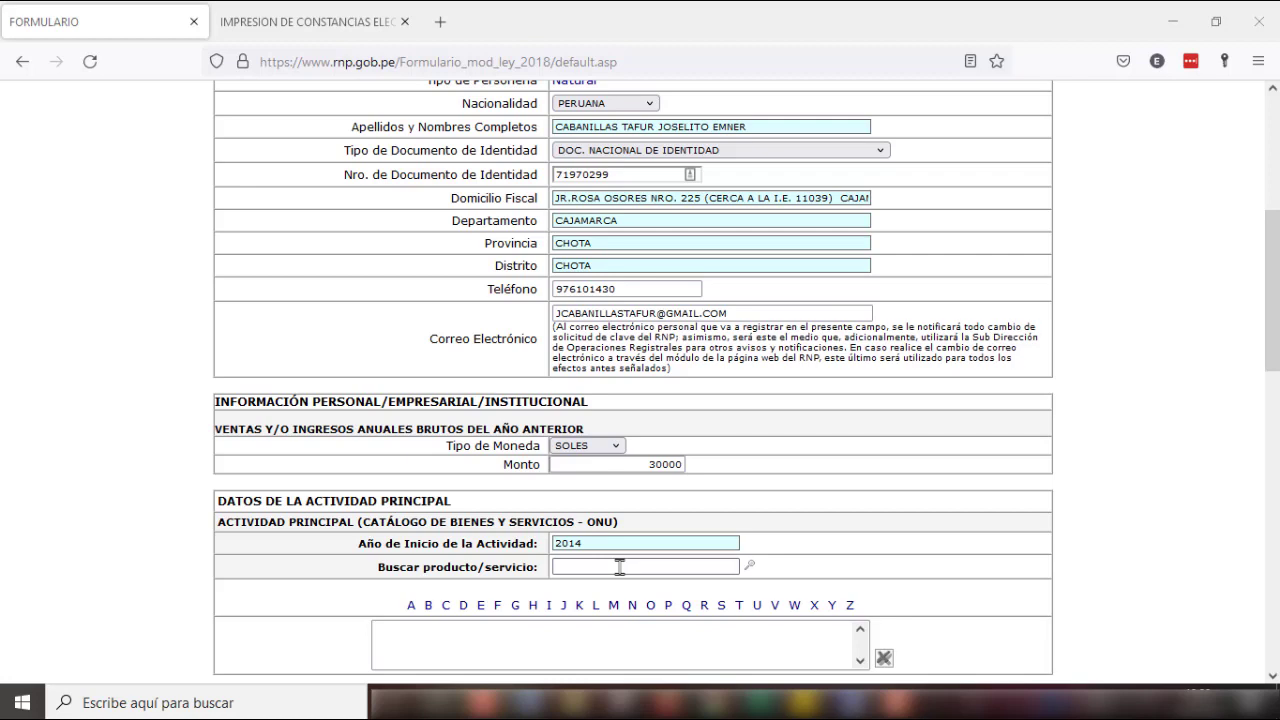
- Search the catalogue for 'administracion o pl' and add the ticked activity to the list
left_click(651, 567)
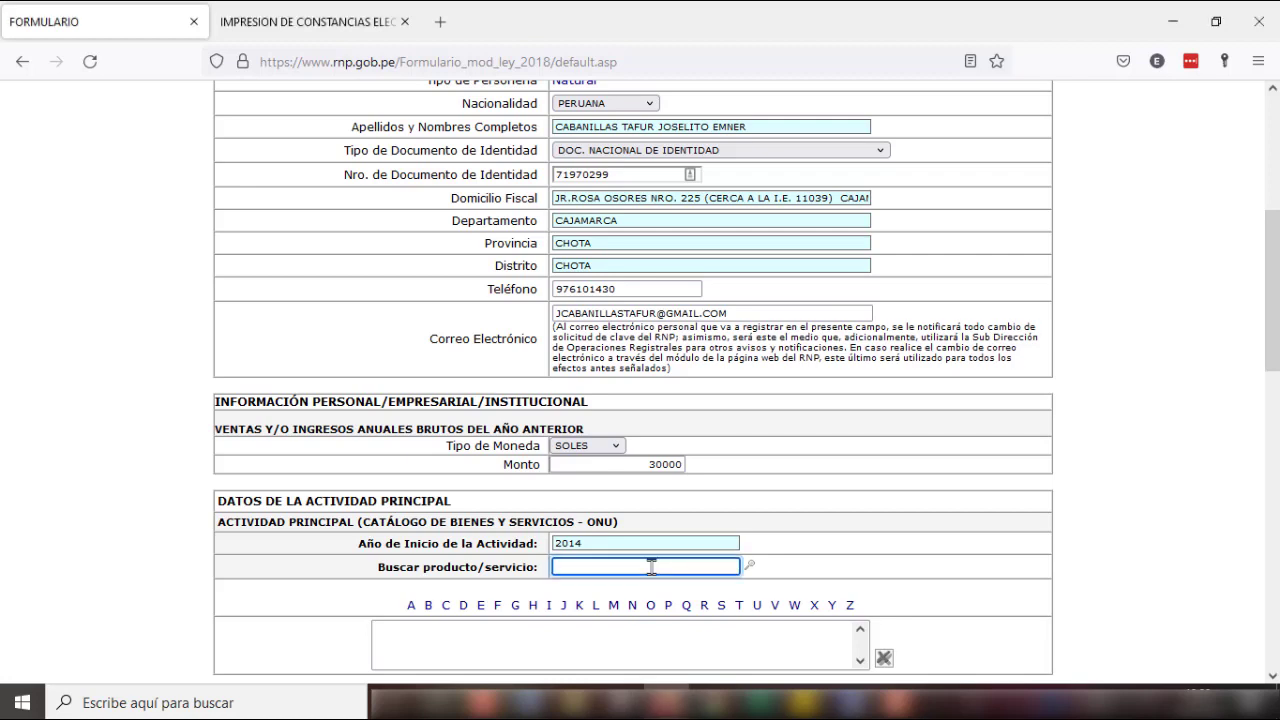
type("ADMINISTRACION O PL")
left_click(750, 566)
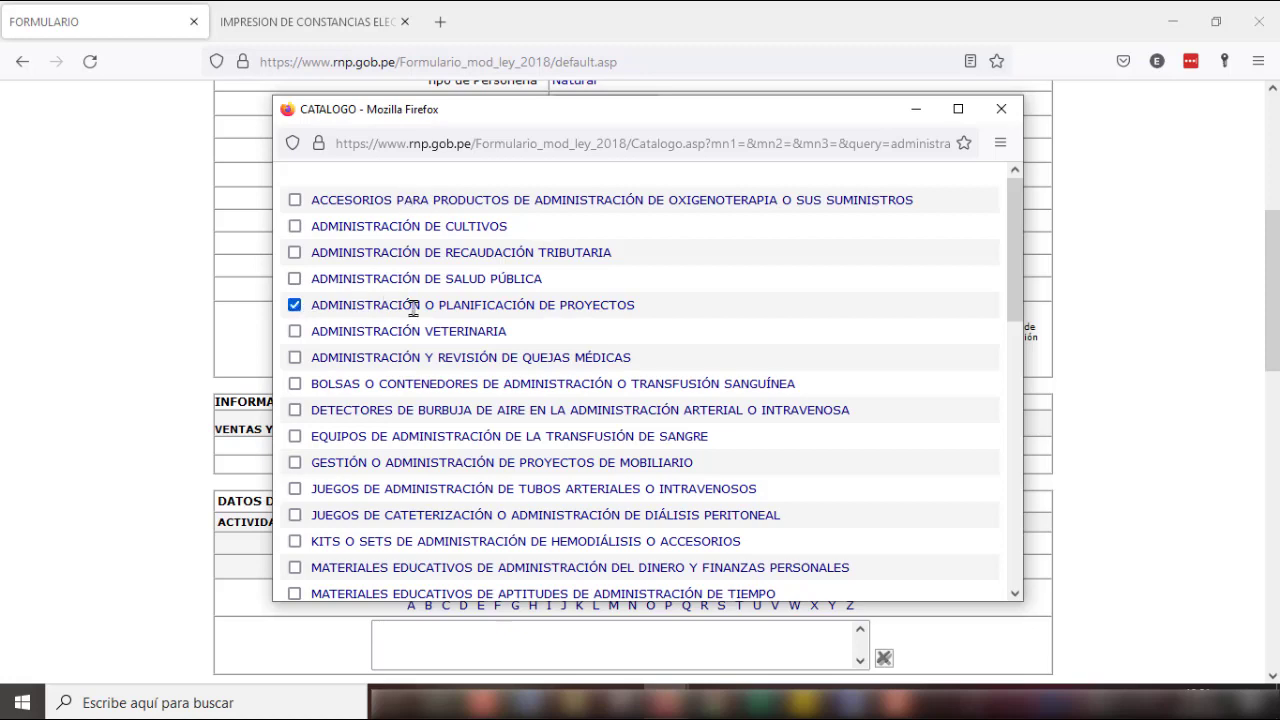
left_click_drag(1014, 250, 1026, 626)
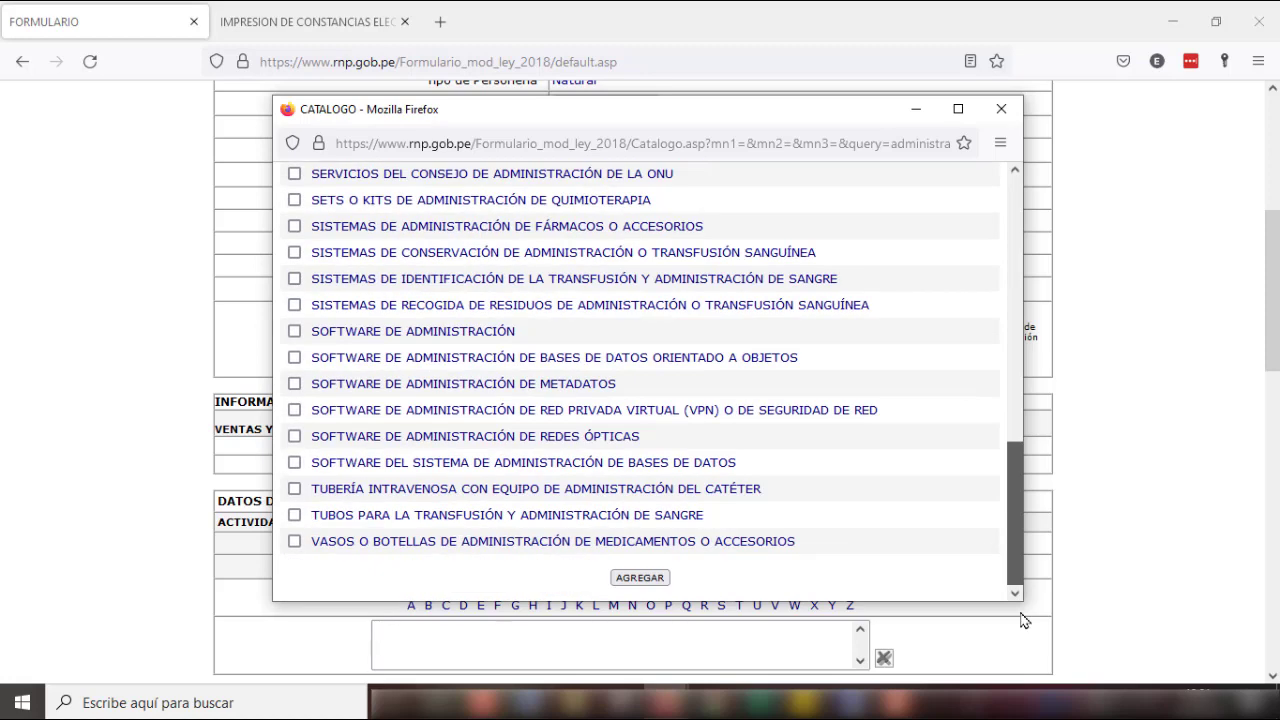
left_click(645, 578)
type("SERVICIOS")
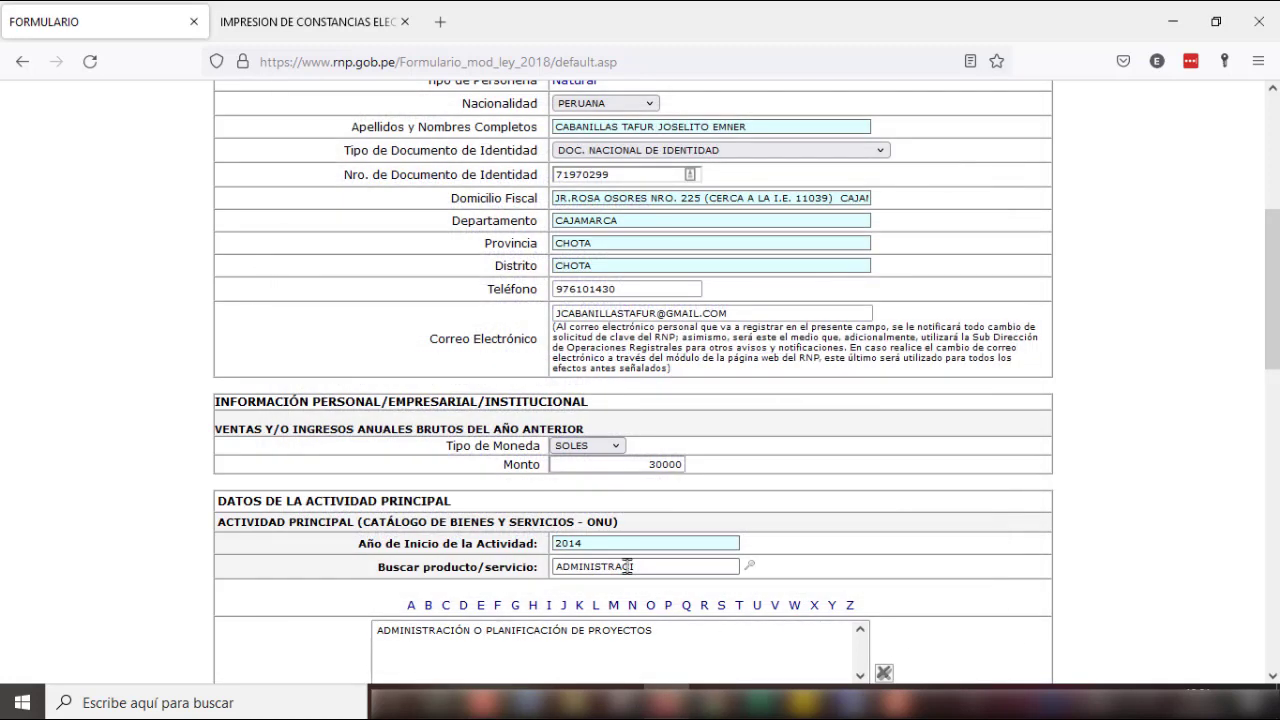
- Add SERVICIOS ADMINISTRATIVOS to the main activities list
left_click(750, 565)
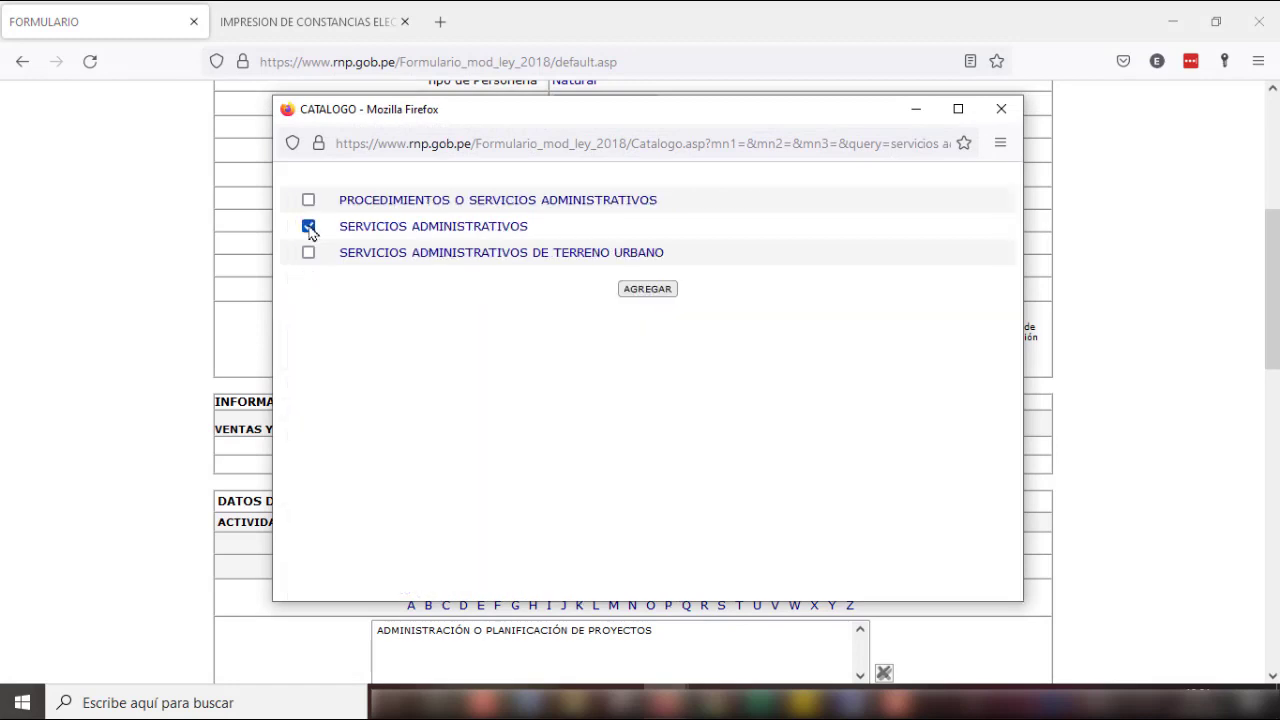
left_click(647, 290)
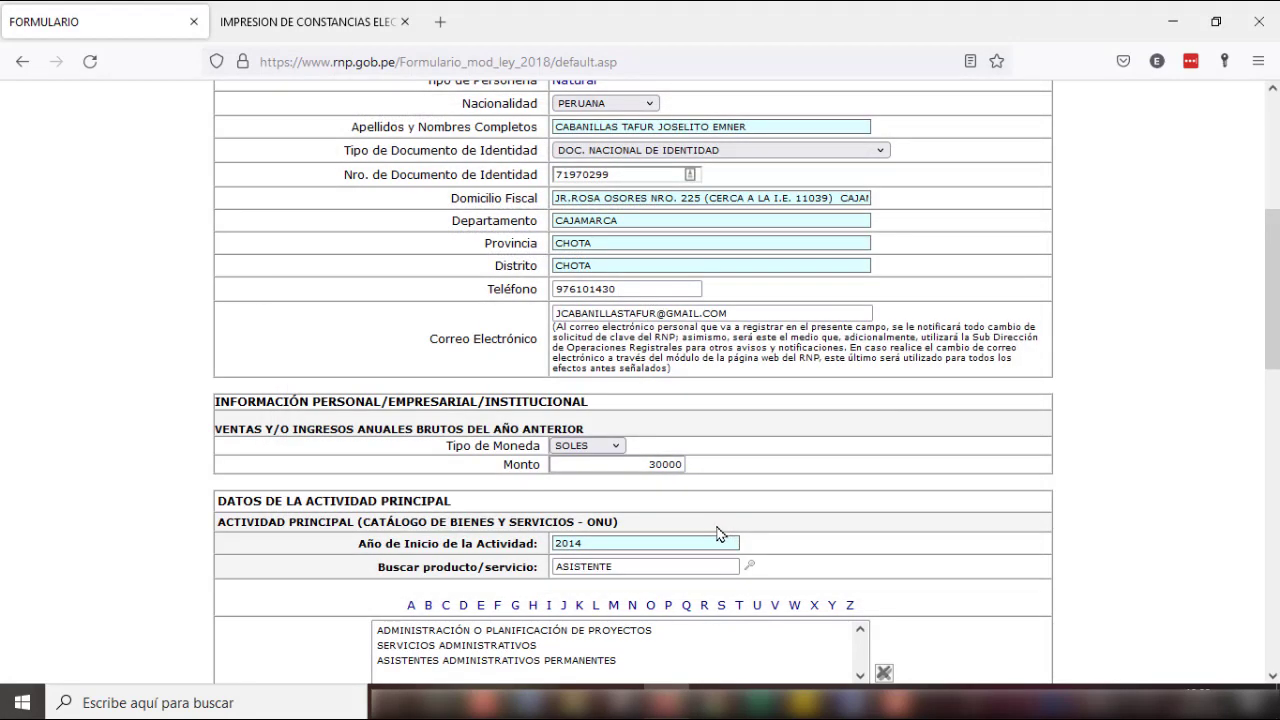
left_click(703, 563)
type("SUMINISTROS")
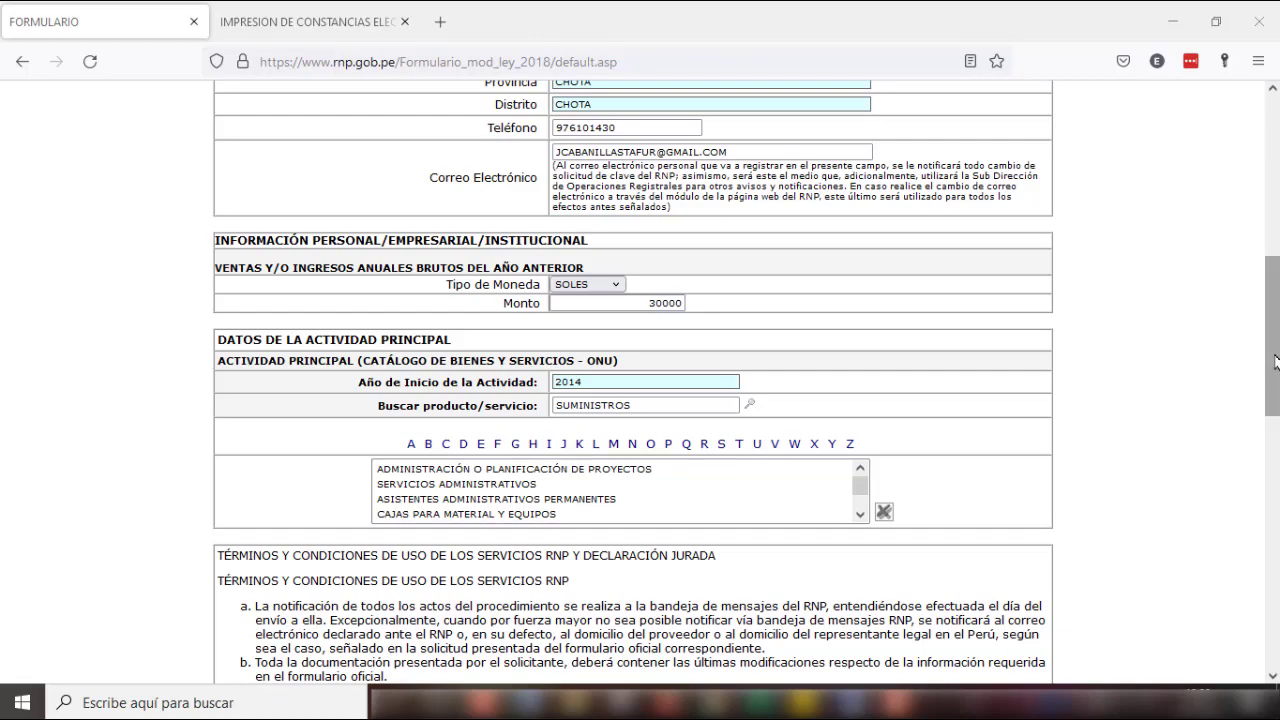
- Tick the 'He leído, acepto y me comprometo…' terms and sworn declaration checkbox
left_click_drag(1274, 360, 1274, 564)
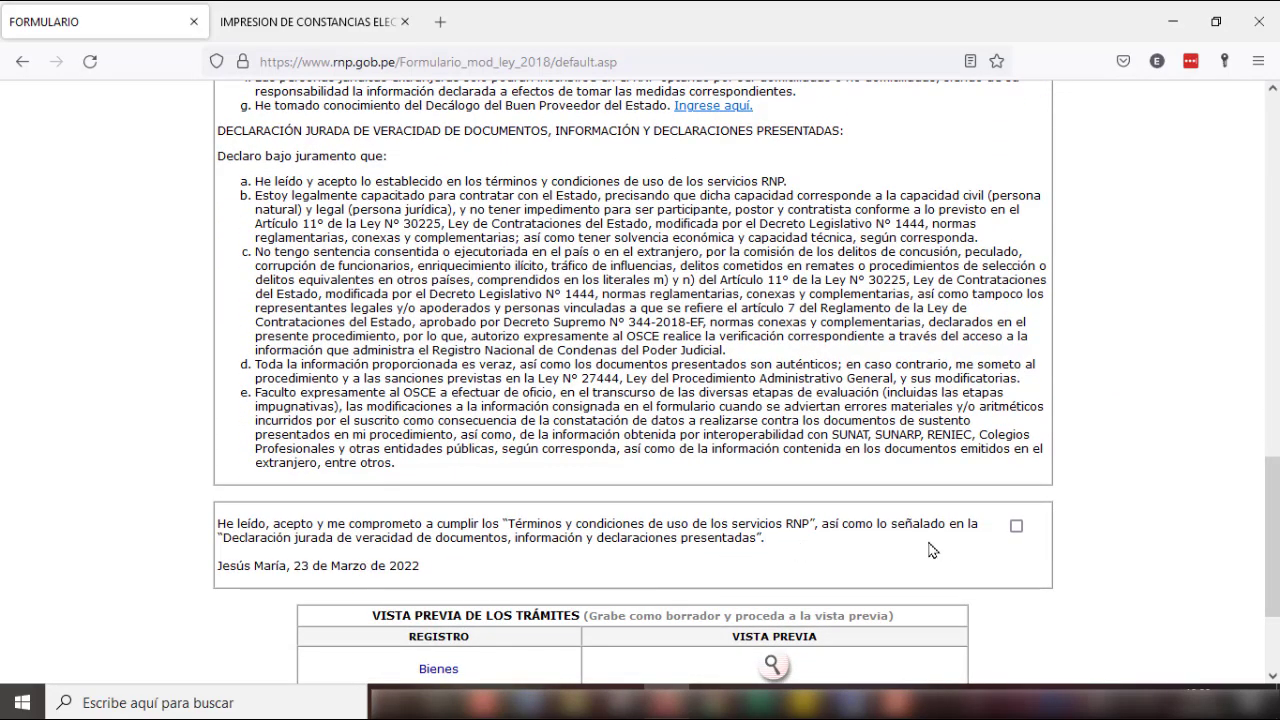
left_click(1016, 526)
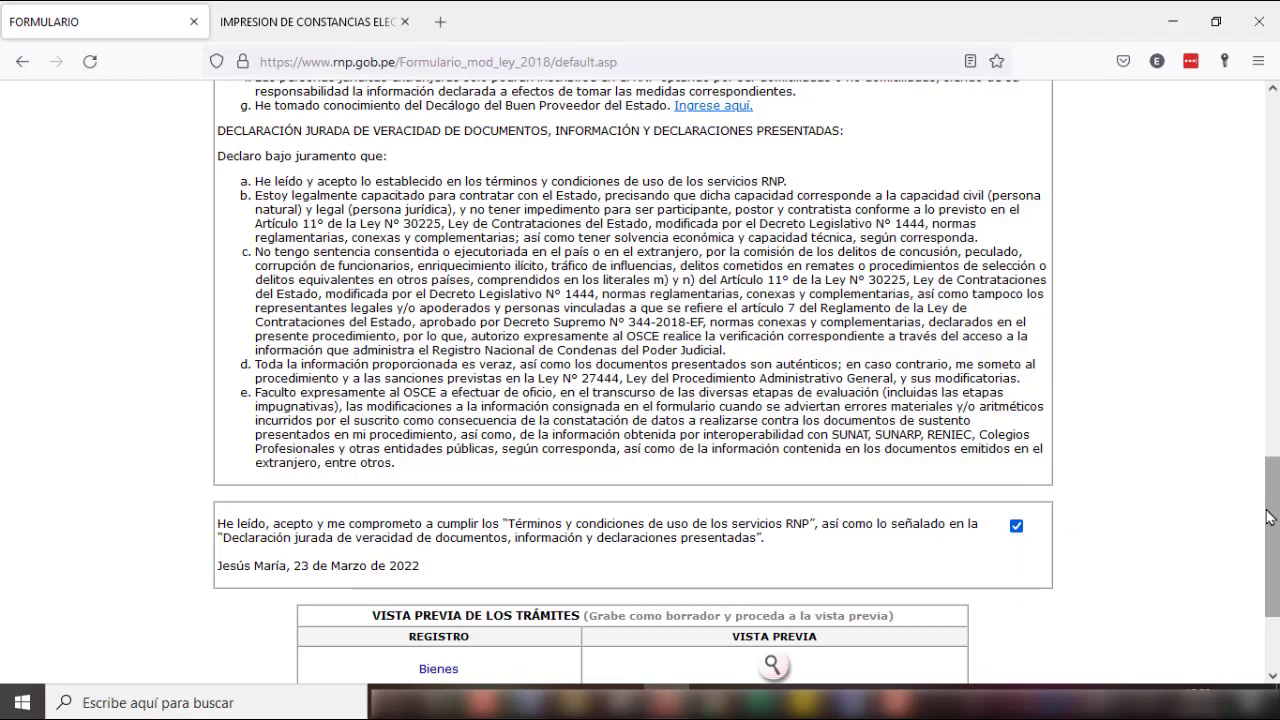
left_click_drag(1272, 526, 1270, 570)
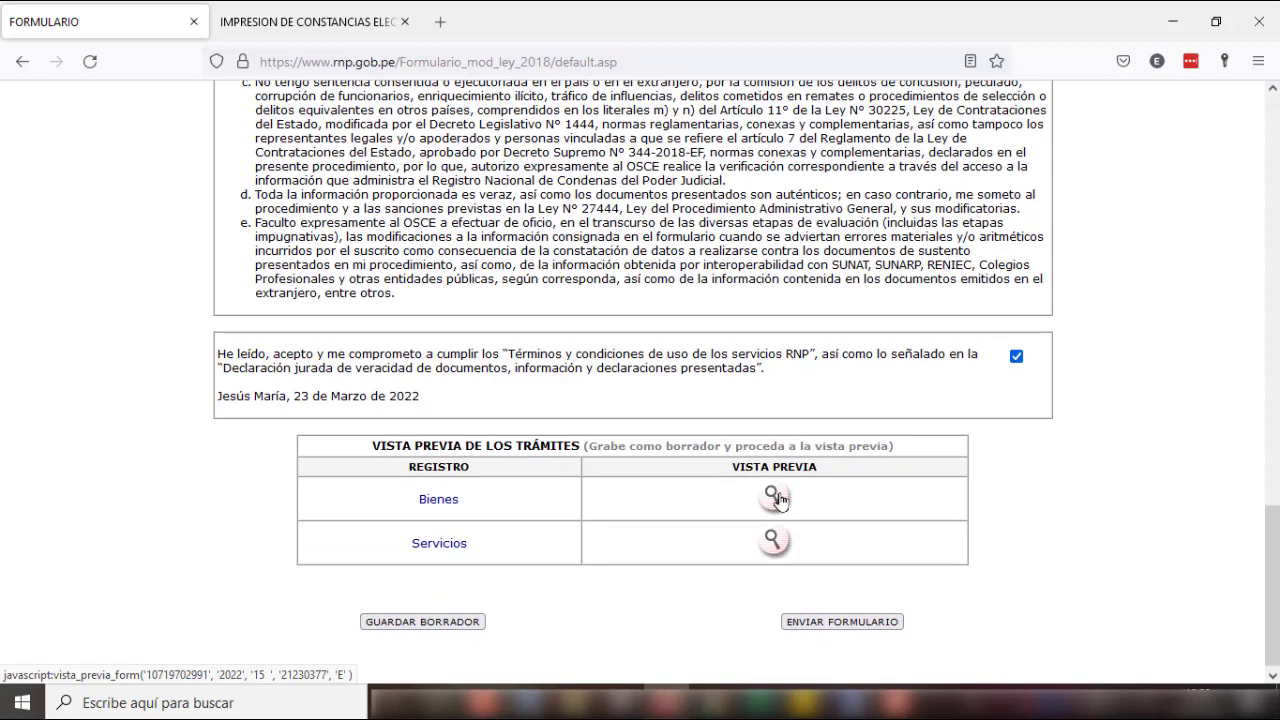
left_click(775, 497)
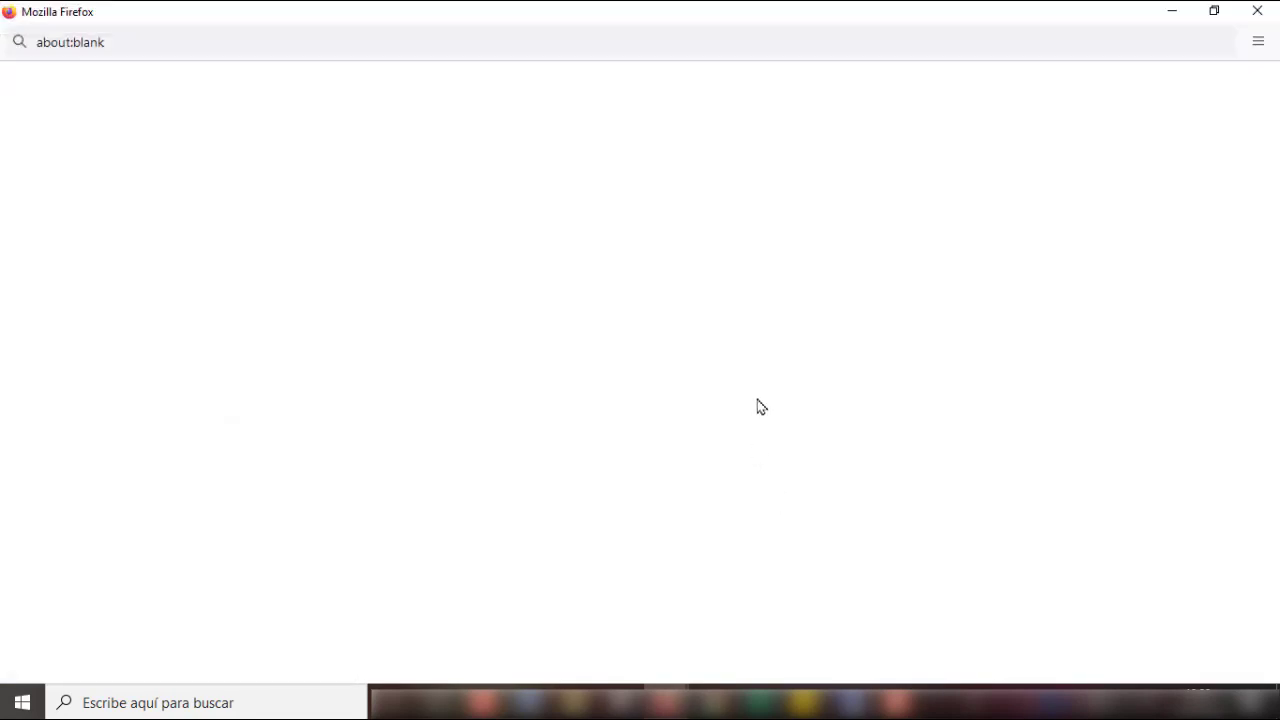
scroll(800, 500, "down", 3)
scroll(805, 503, "down", 3)
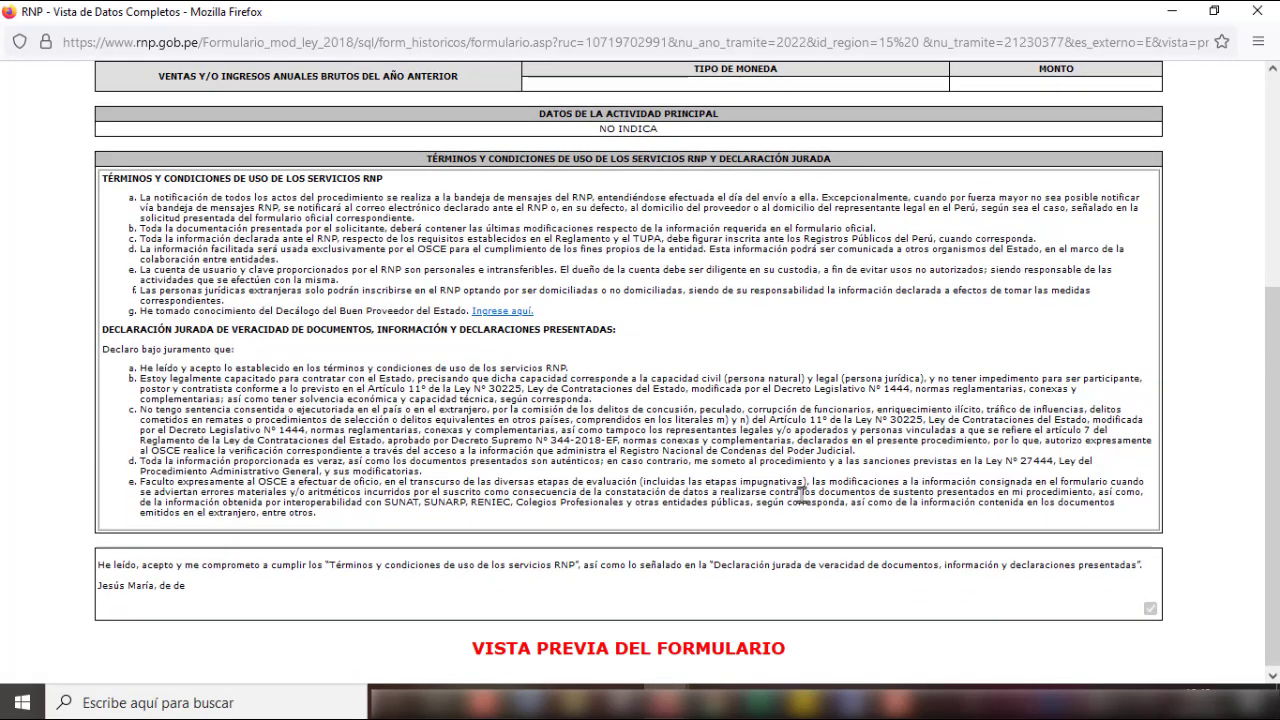
left_click(1257, 11)
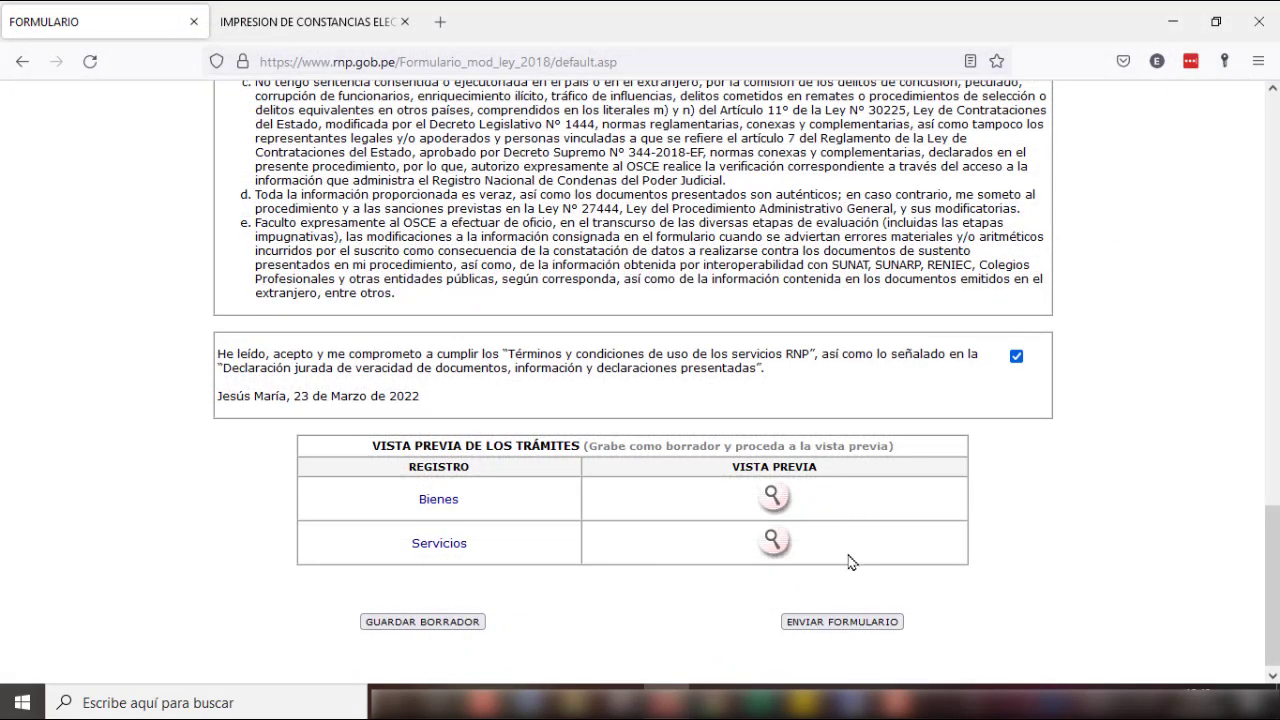
left_click(836, 624)
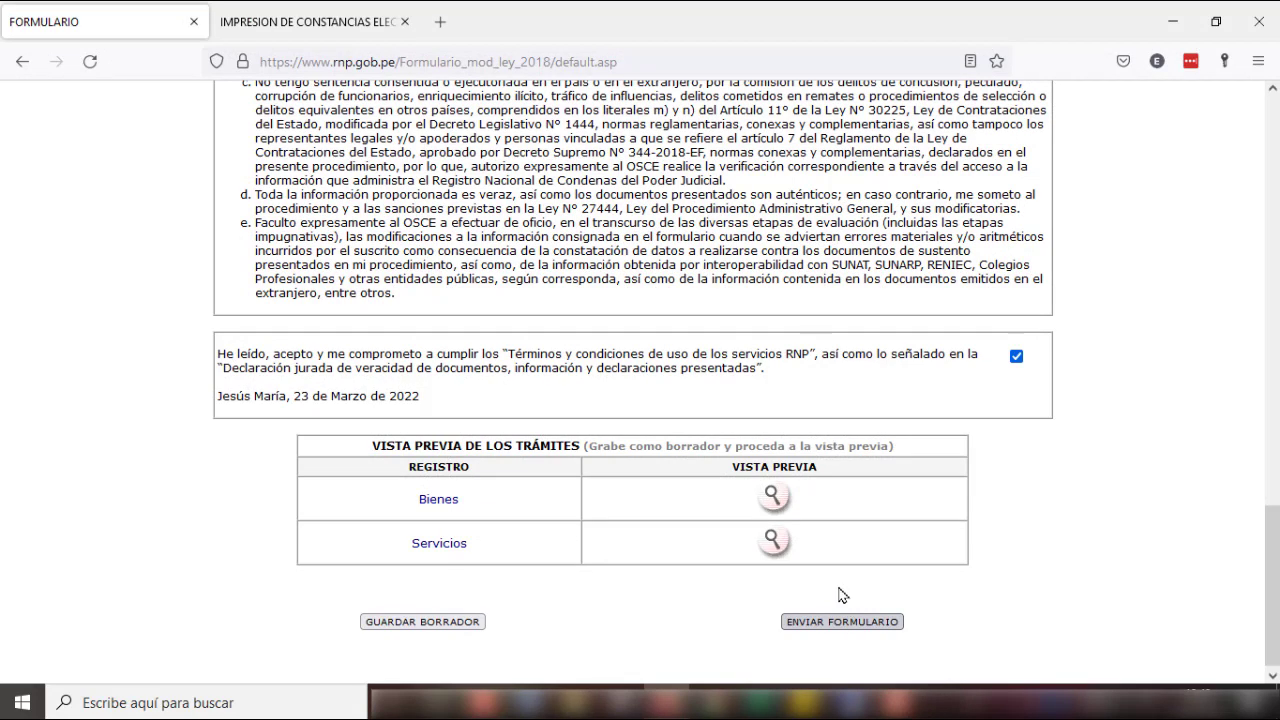
- Send the form with ENVIAR FORMULARIO, confirming the data and acknowledging the inbox alert
left_click(847, 618)
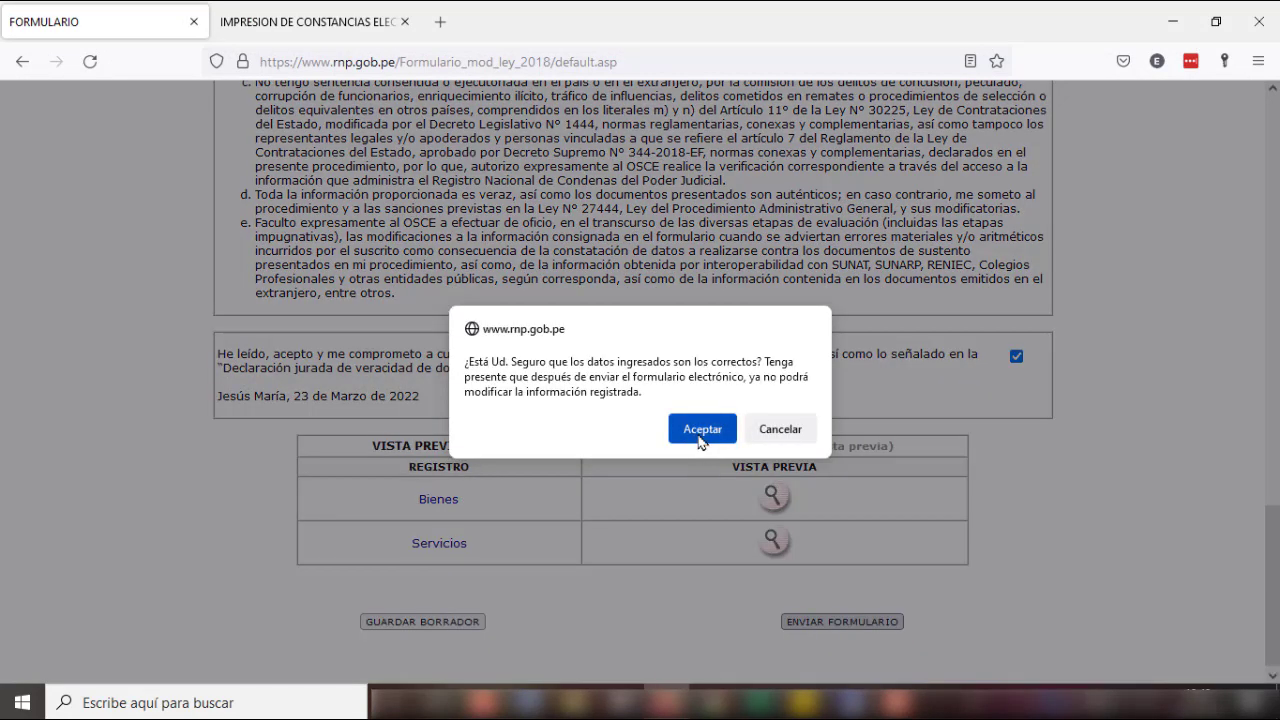
left_click(699, 432)
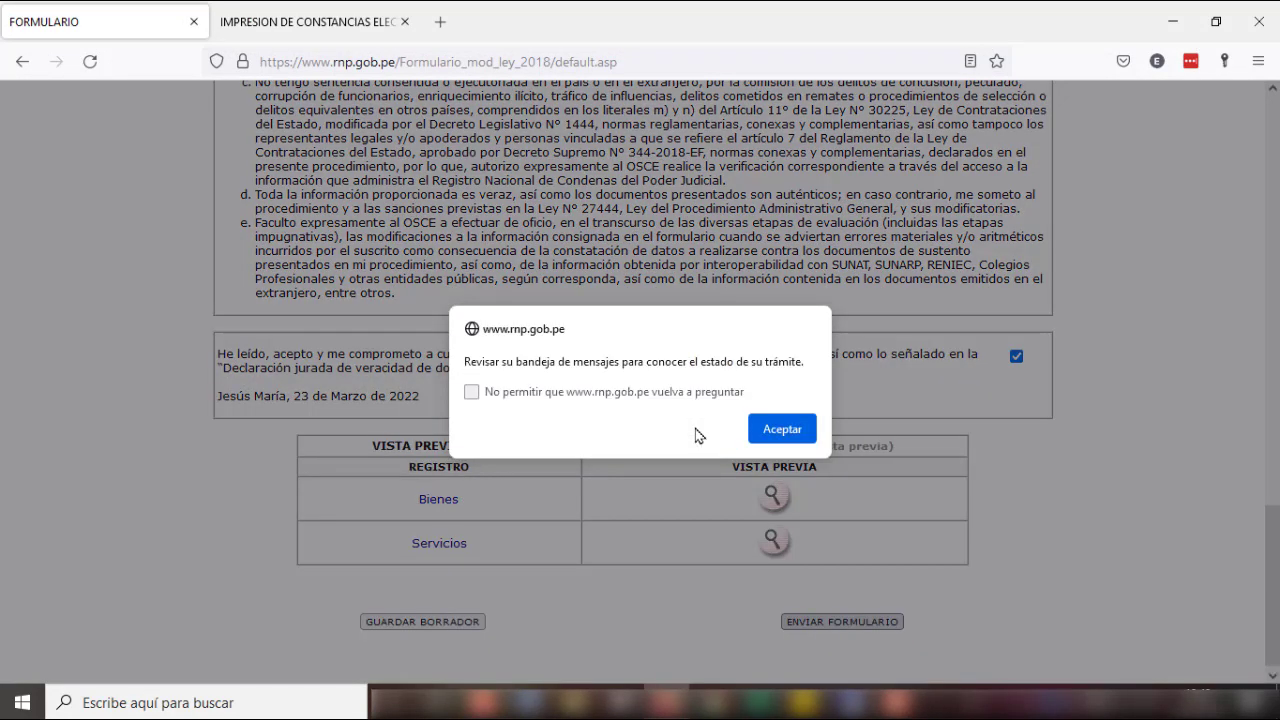
left_click(776, 430)
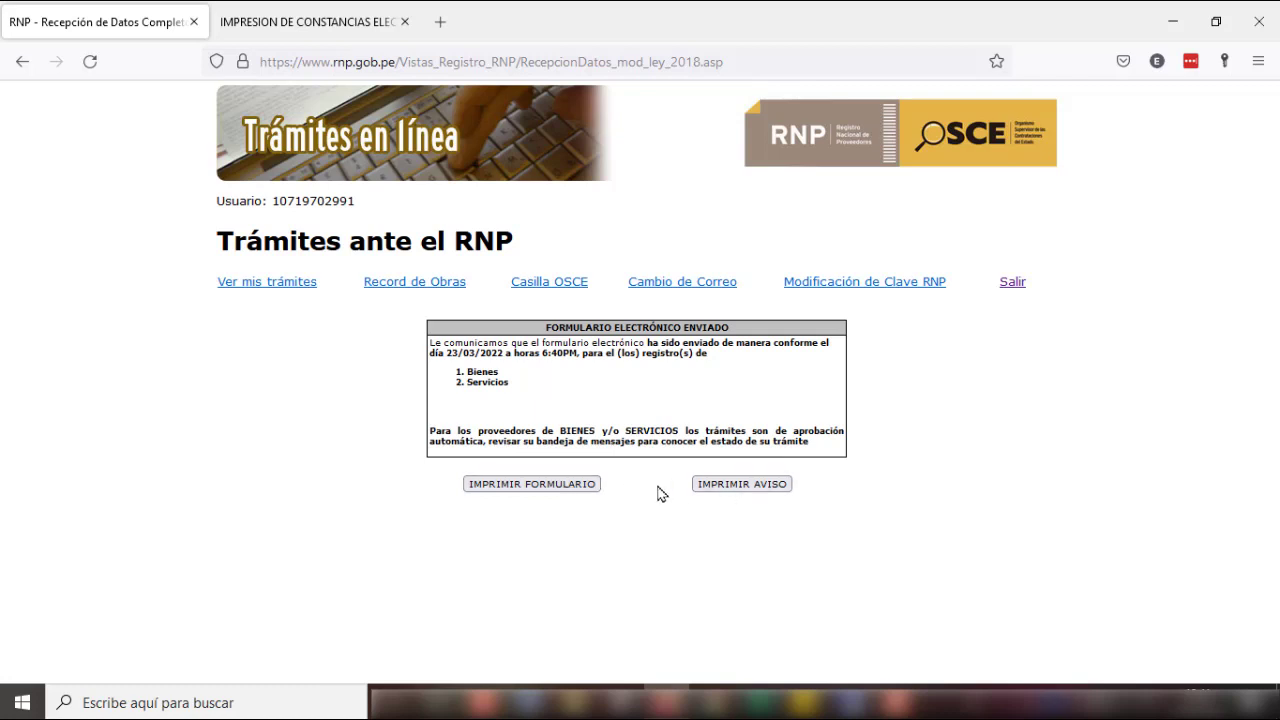
- From Ver mis trámites, open the Proveedor de Bienes printable form and scroll through it
left_click(571, 485)
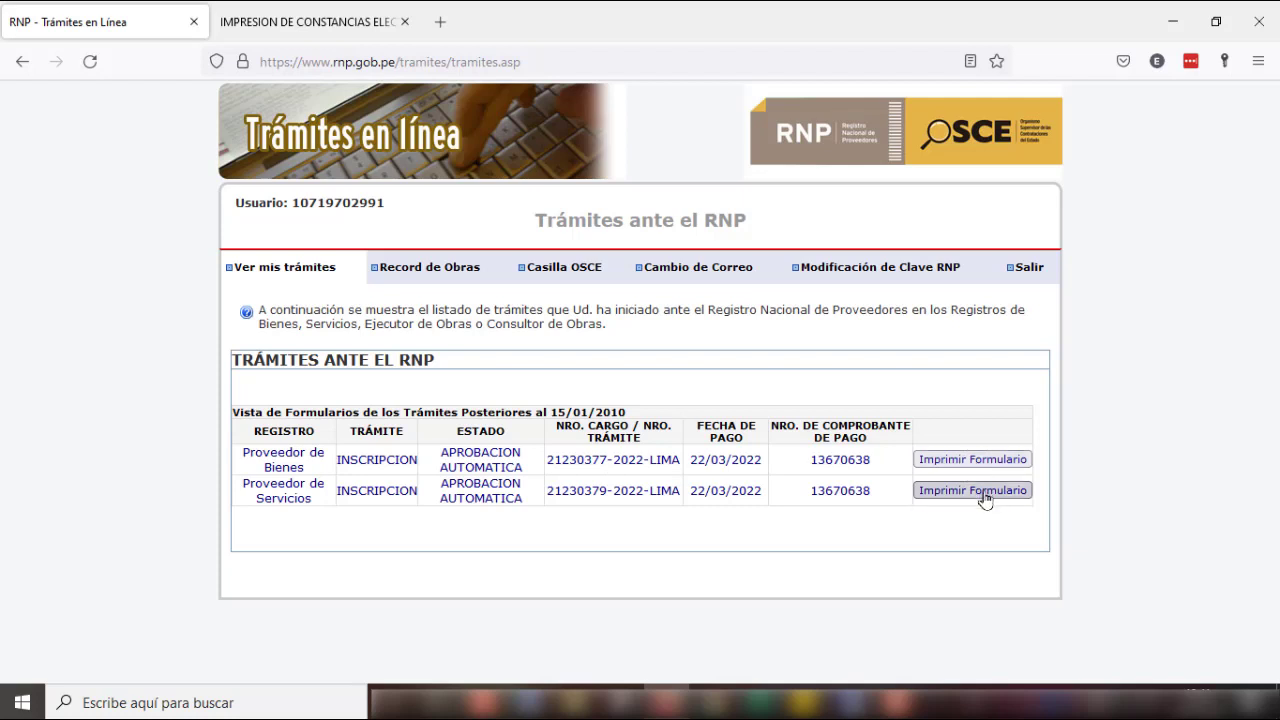
left_click(975, 459)
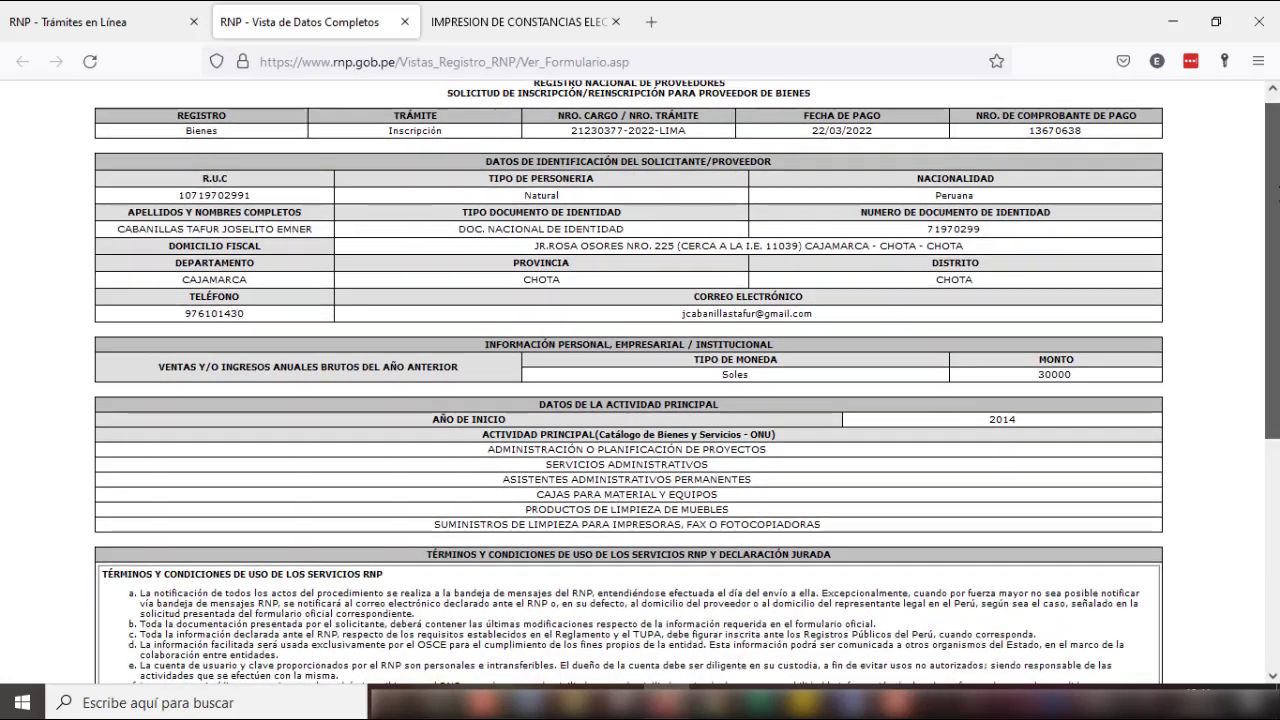
left_click_drag(1276, 186, 1276, 422)
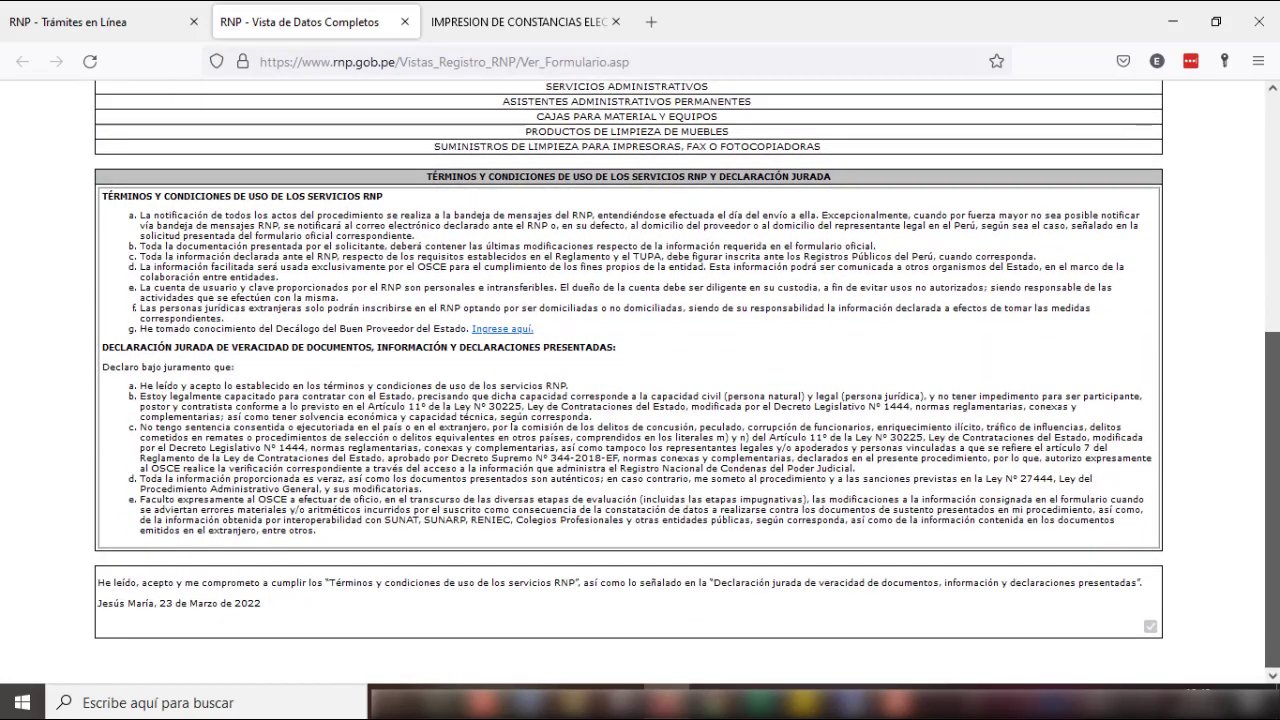
scroll(735, 170, "up", 2)
scroll(735, 170, "up", 1)
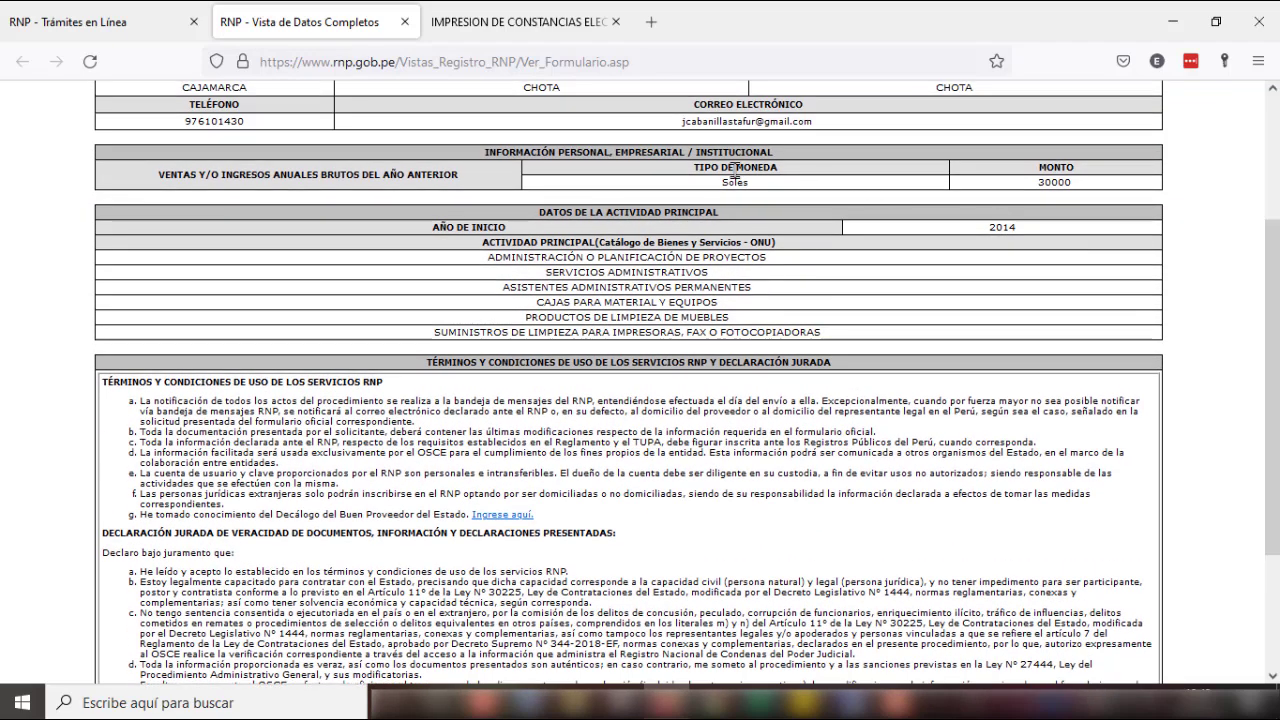
- On IMPRESION DE CONSTANCIAS, search by the supplier's RUC and the image verification code
left_click(530, 32)
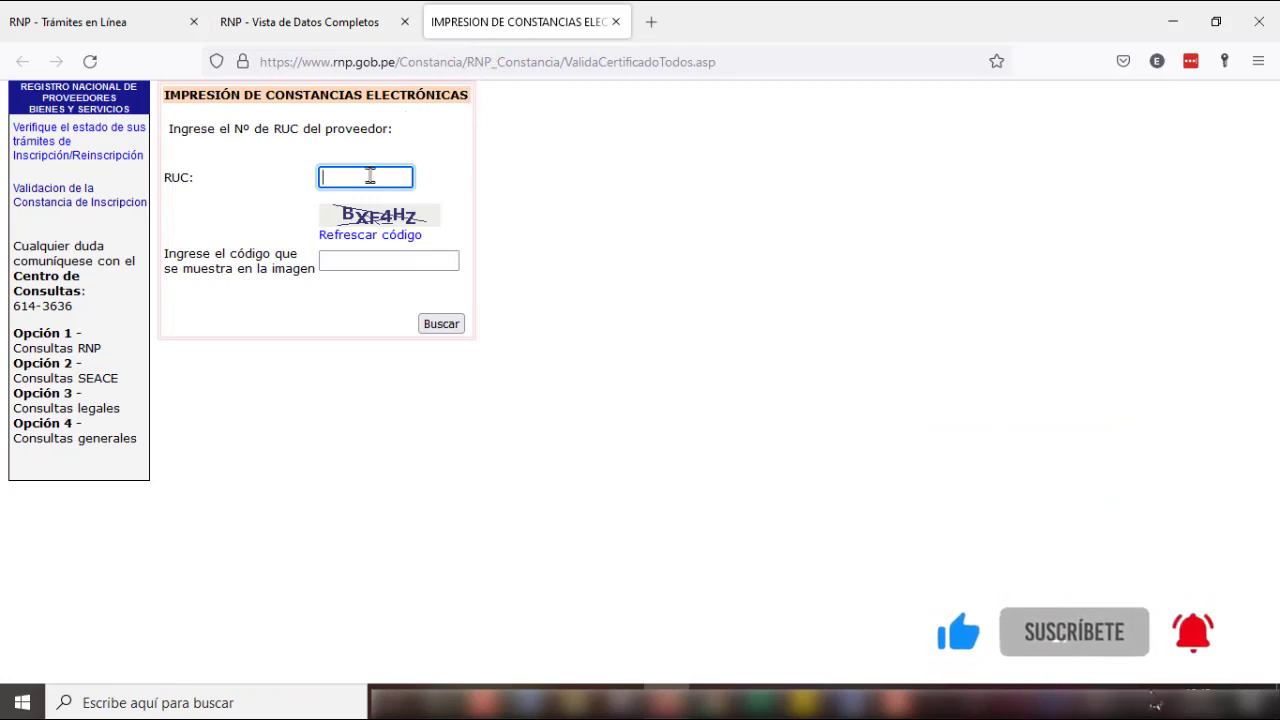
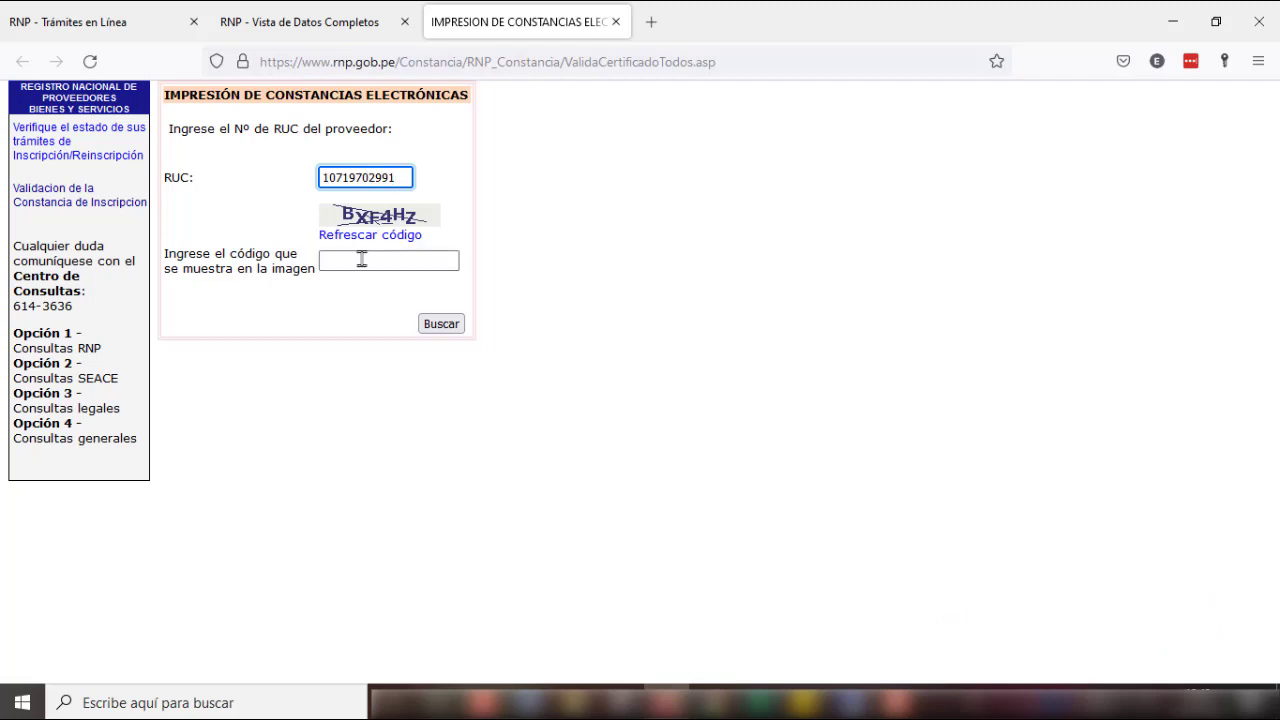
left_click(362, 259)
type("BXF4HZ")
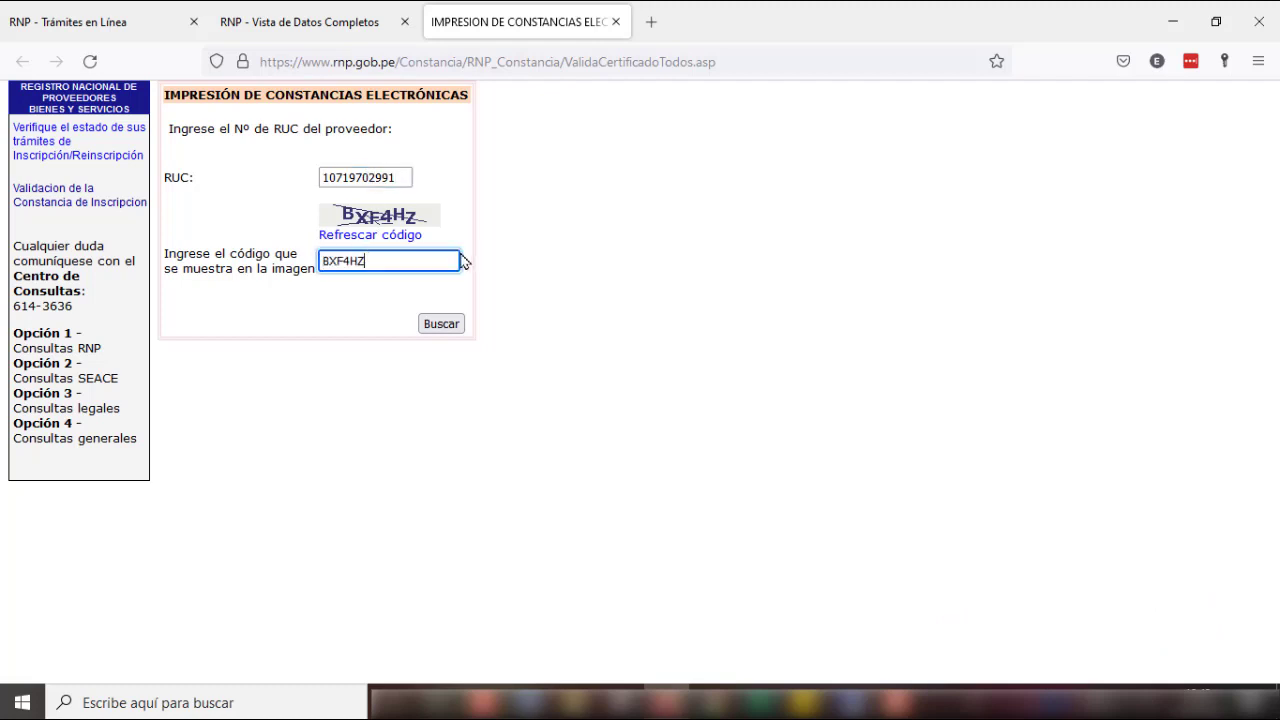
left_click(441, 324)
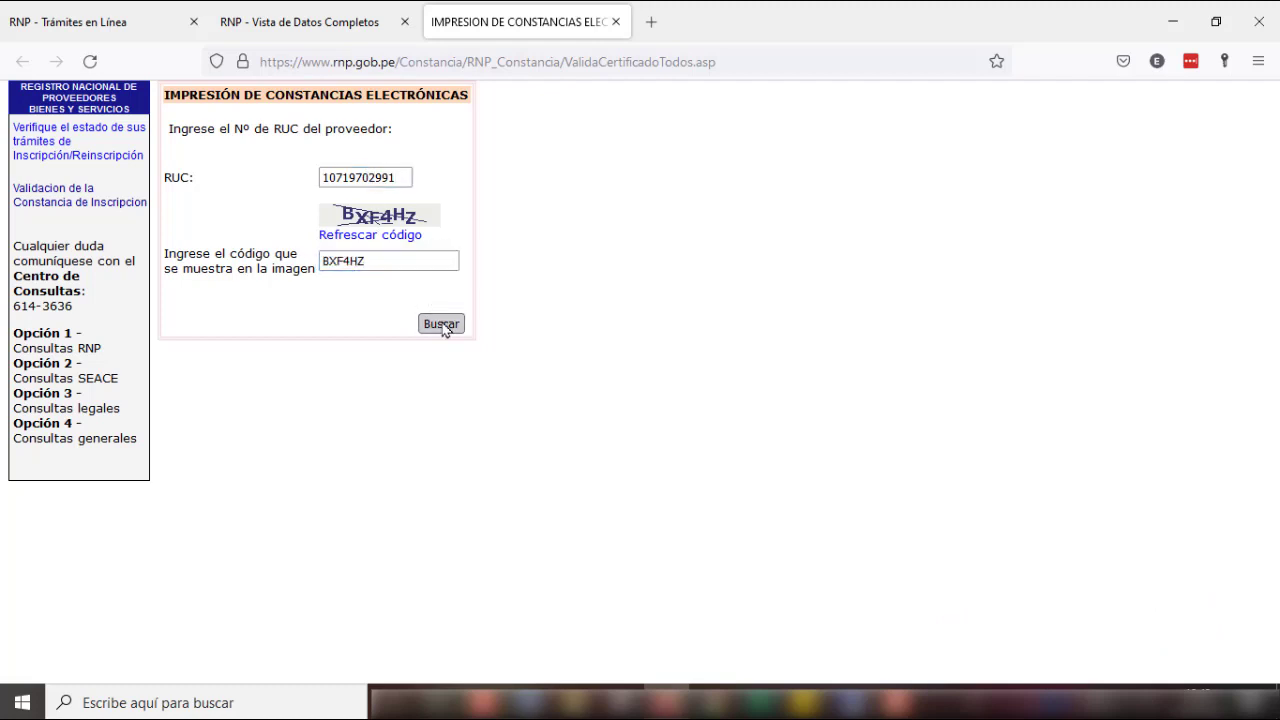